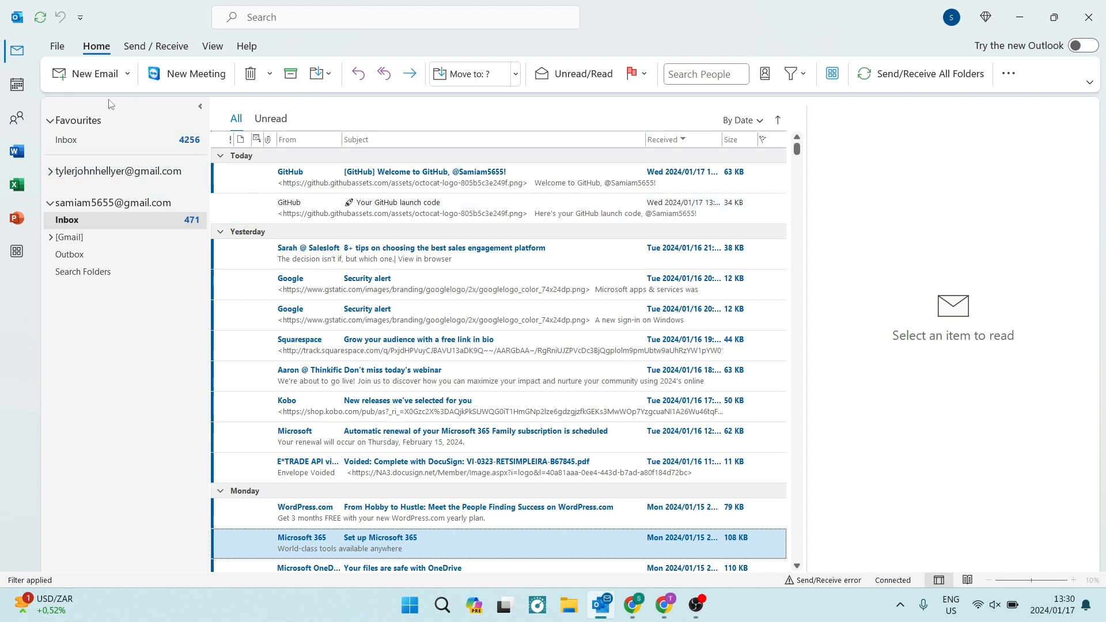
Start a new email message and open the email signature settings from it
left_click(83, 75)
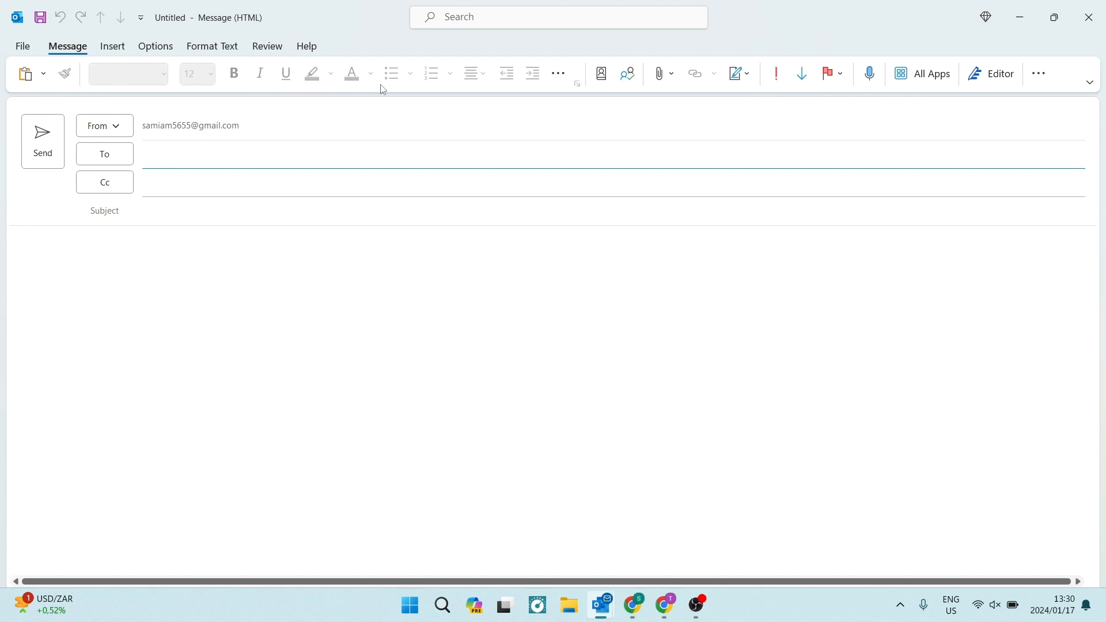
left_click(751, 78)
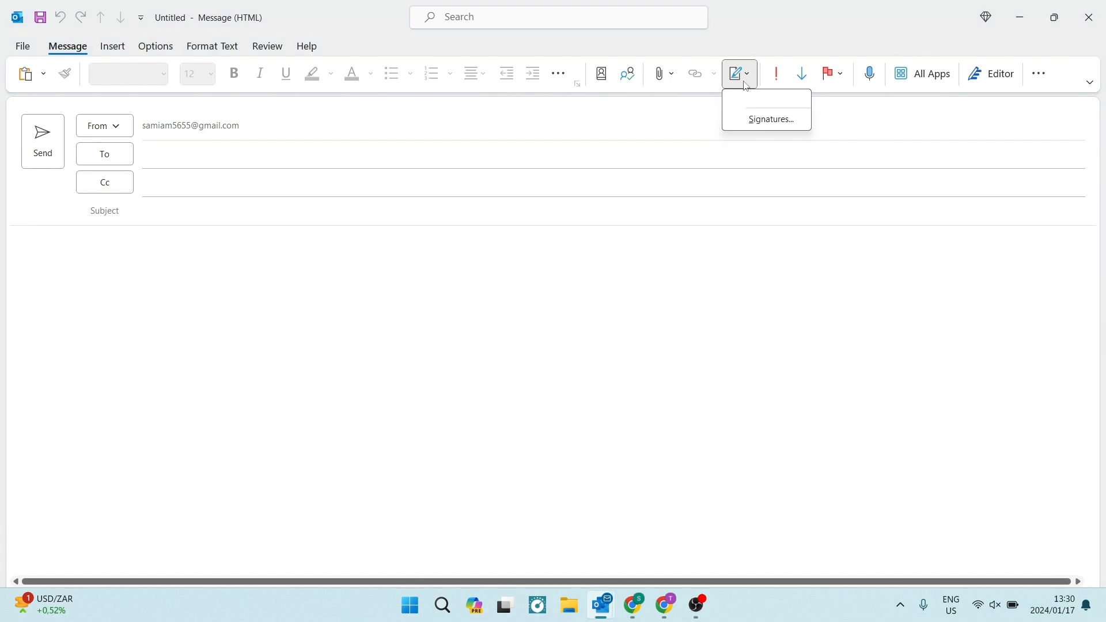
left_click(766, 119)
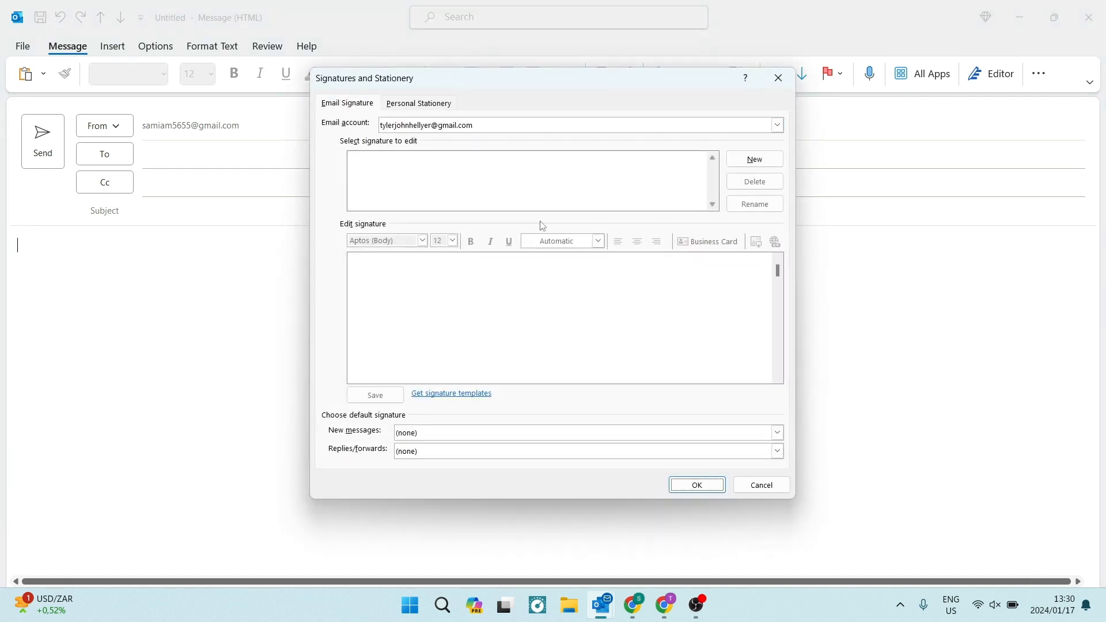
Create a new email signature named "Signature 1" and place the cursor in its empty body
left_click(410, 182)
left_click(756, 159)
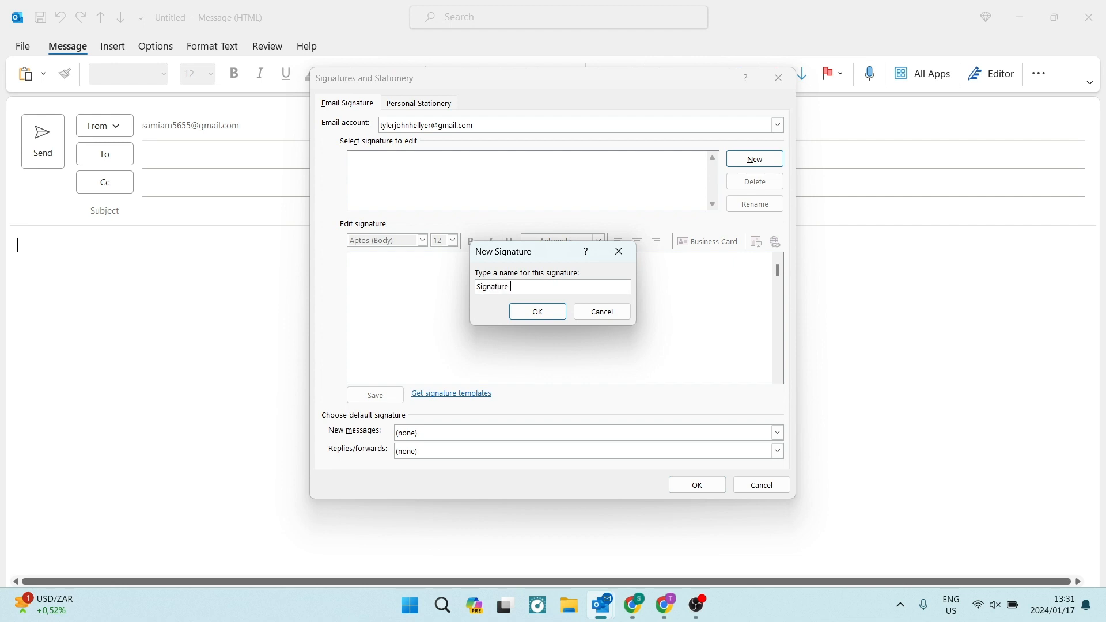
left_click(538, 314)
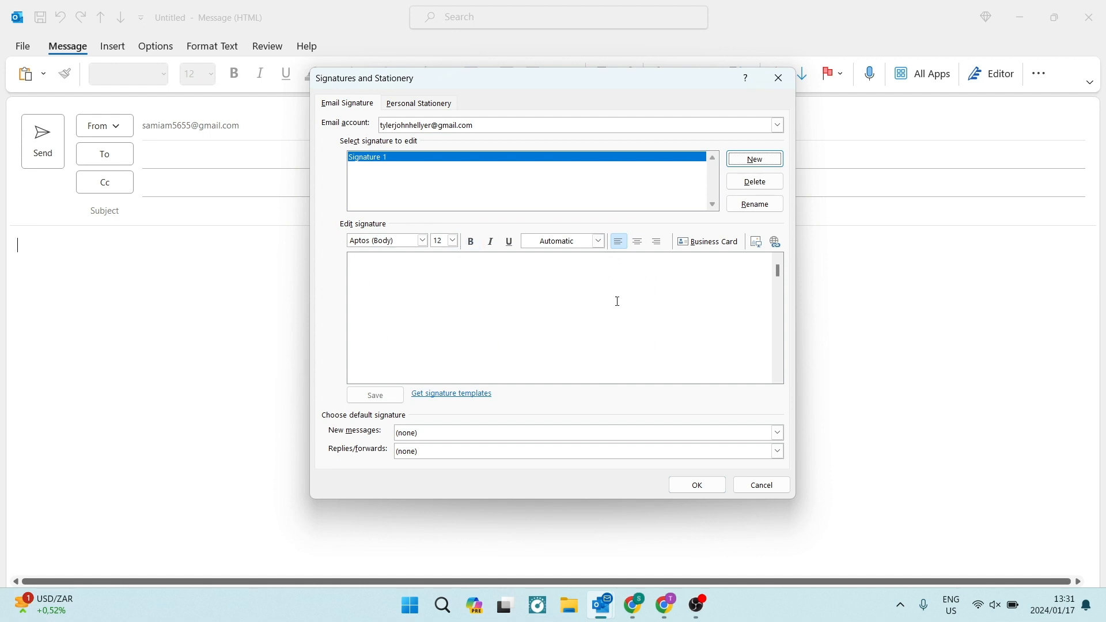
left_click(525, 325)
Switch to Chrome, open your own LinkedIn profile page and select its full web address
left_click(670, 615)
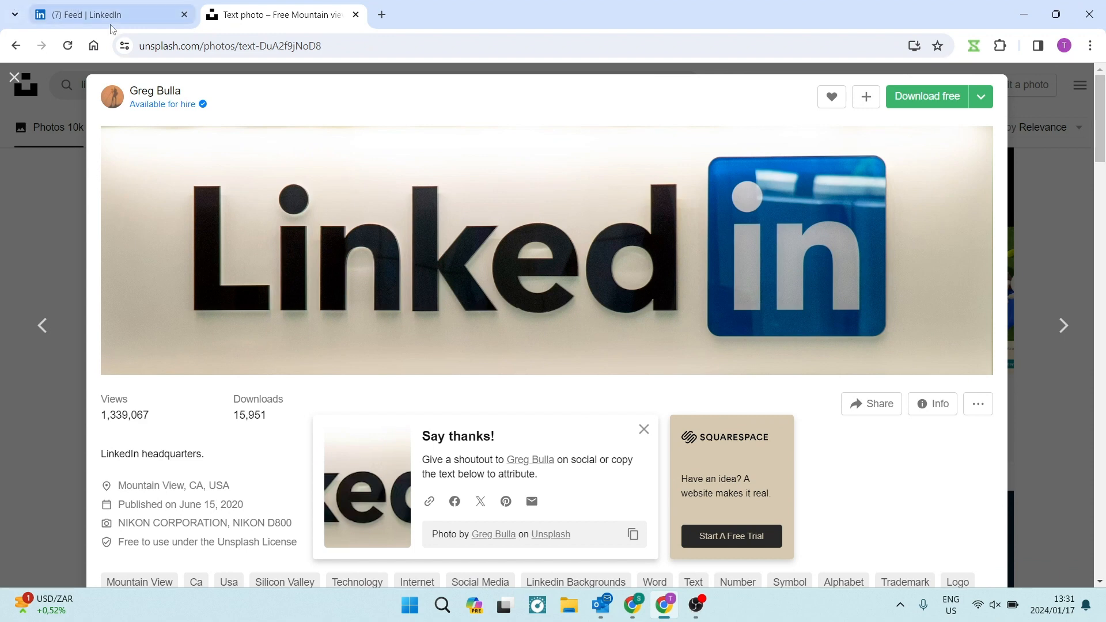
left_click(112, 23)
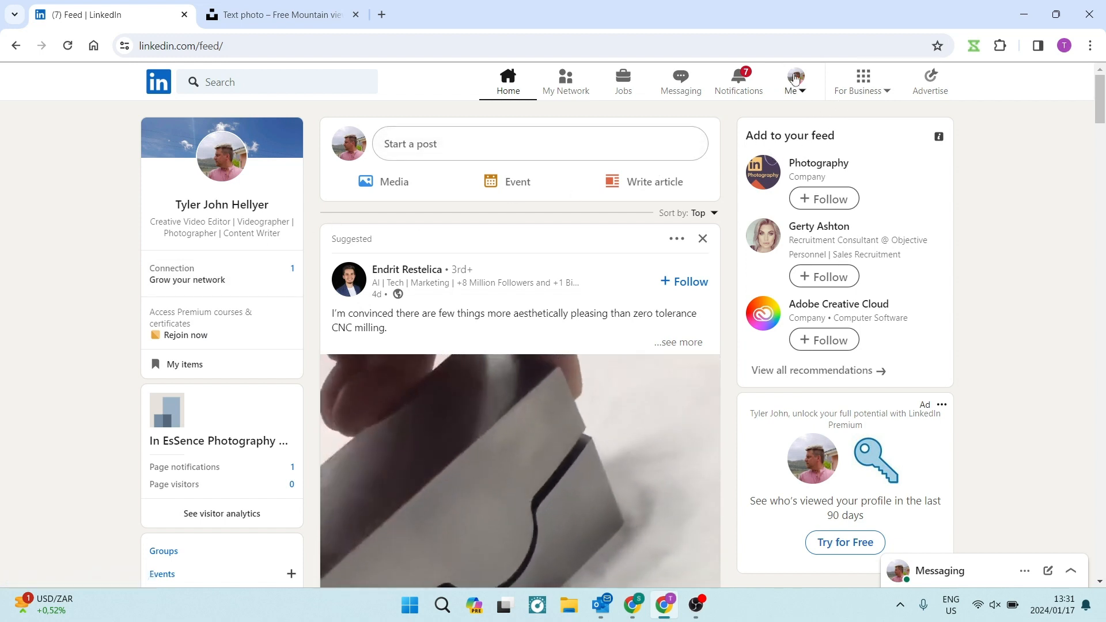
left_click(798, 86)
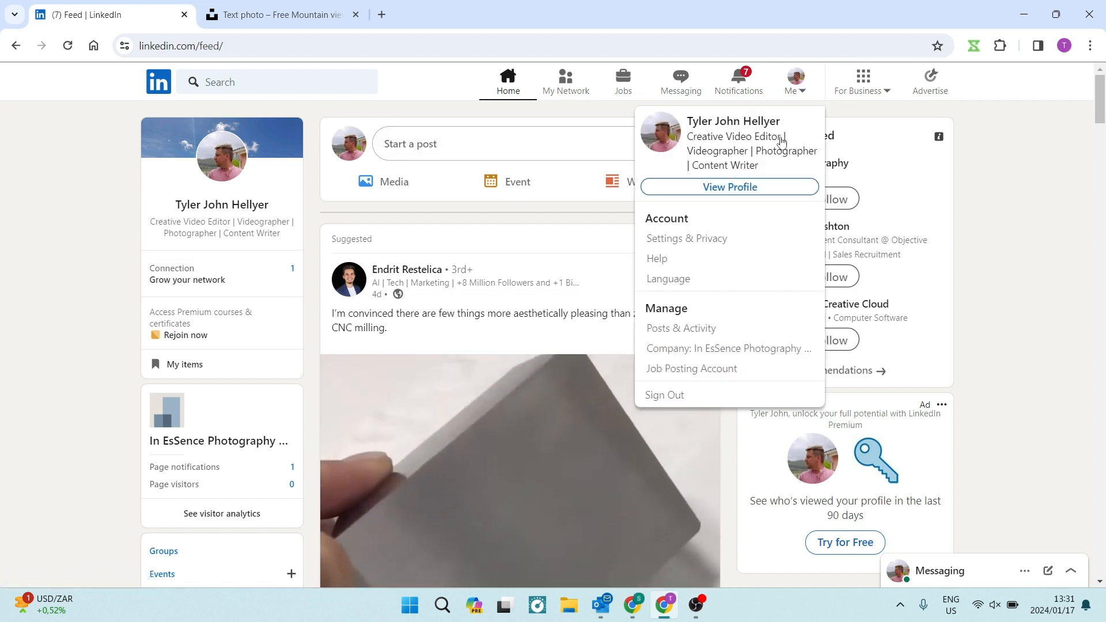
left_click(746, 188)
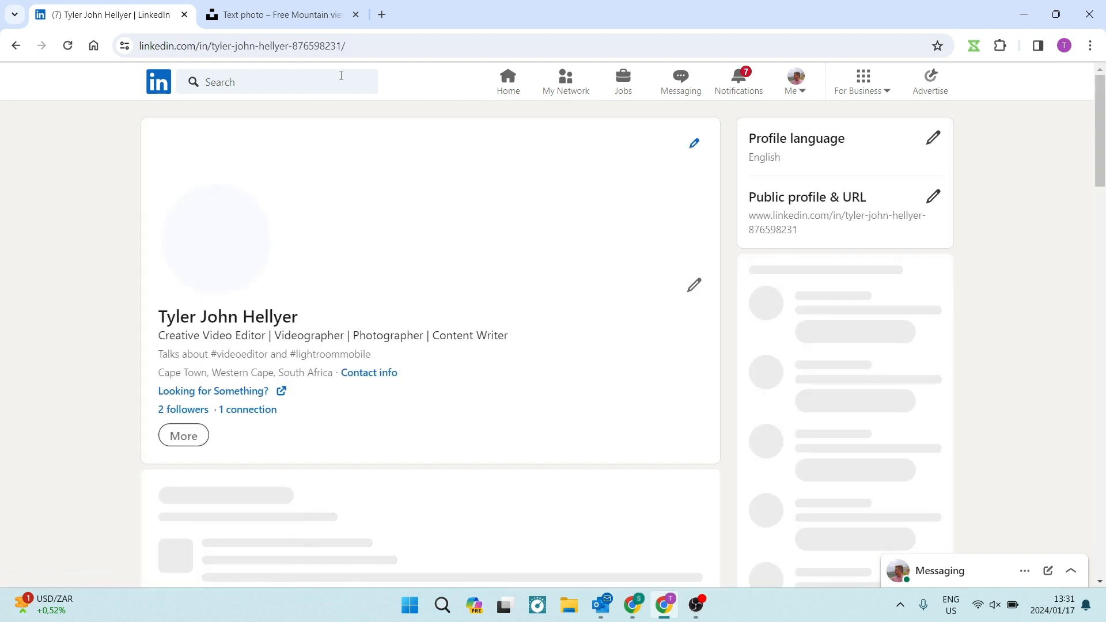
left_click(355, 45)
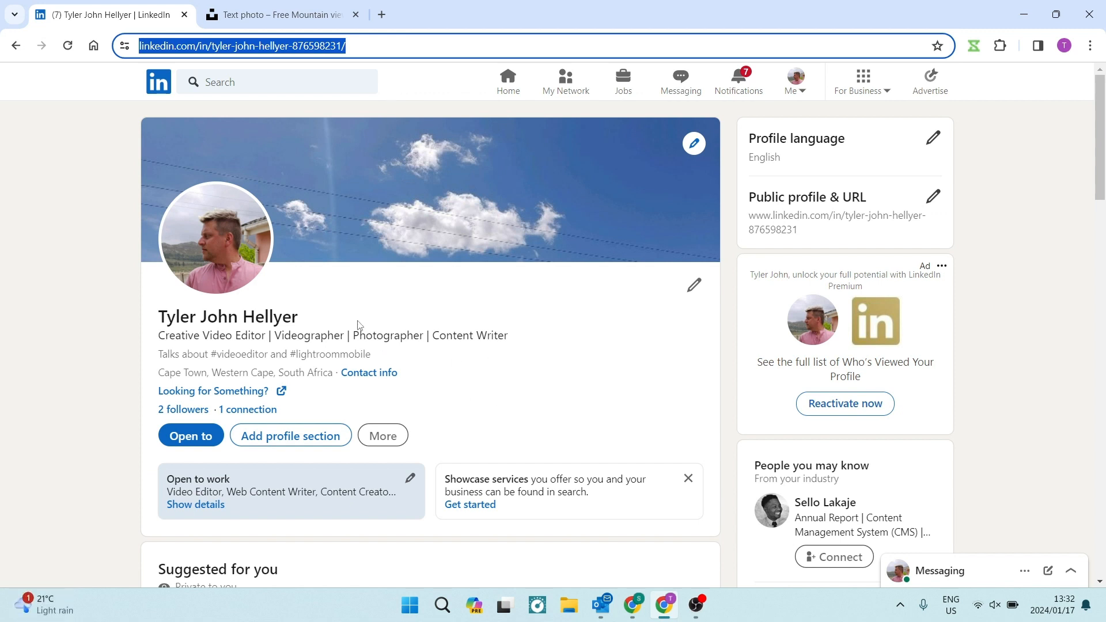
Search Google for "linkedin logo" in a new browser tab and show the image results
left_click(271, 15)
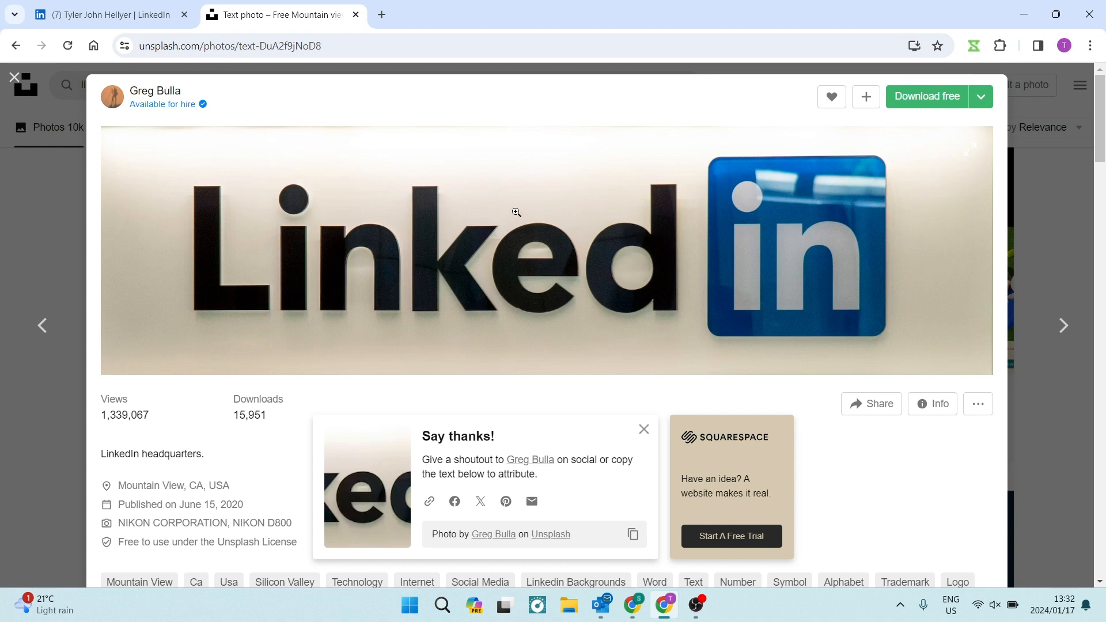
left_click(382, 15)
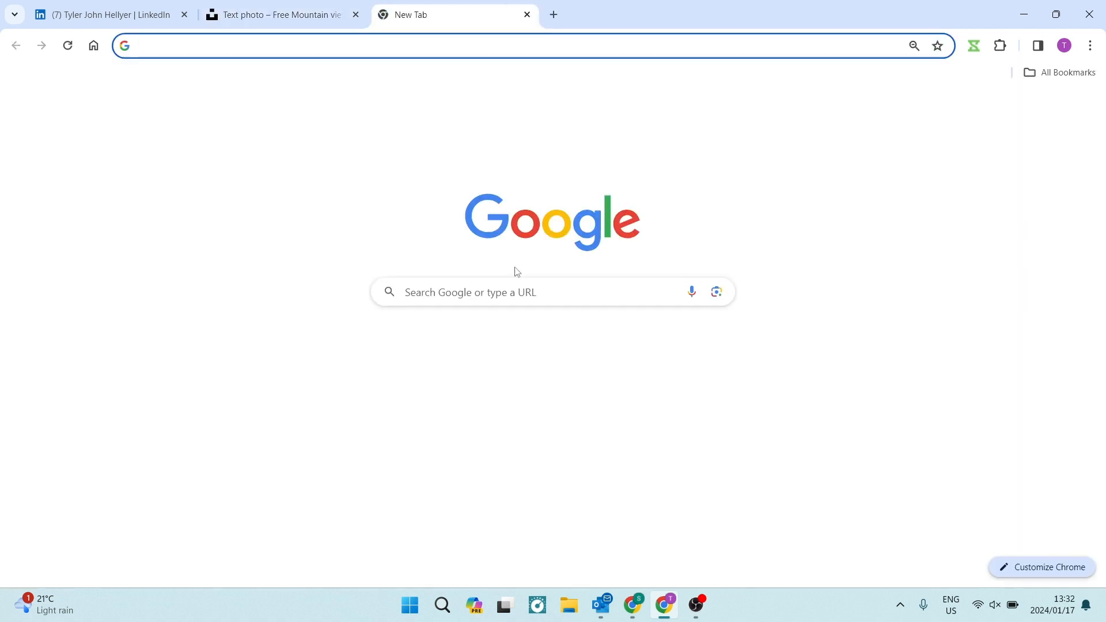
left_click(512, 288)
type("linkedin")
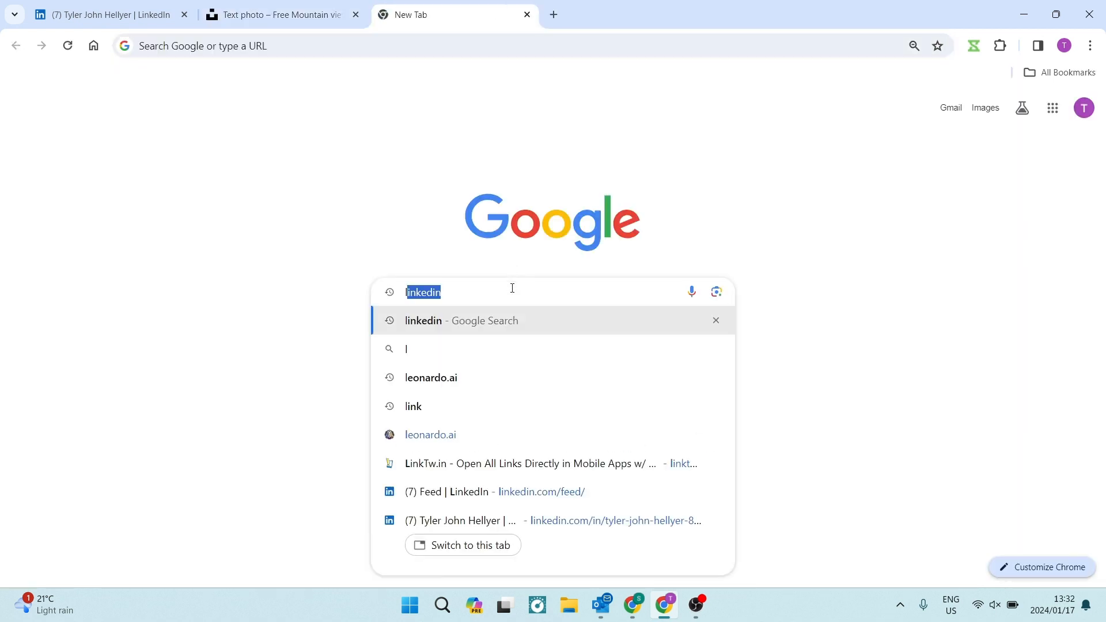
type(" logo")
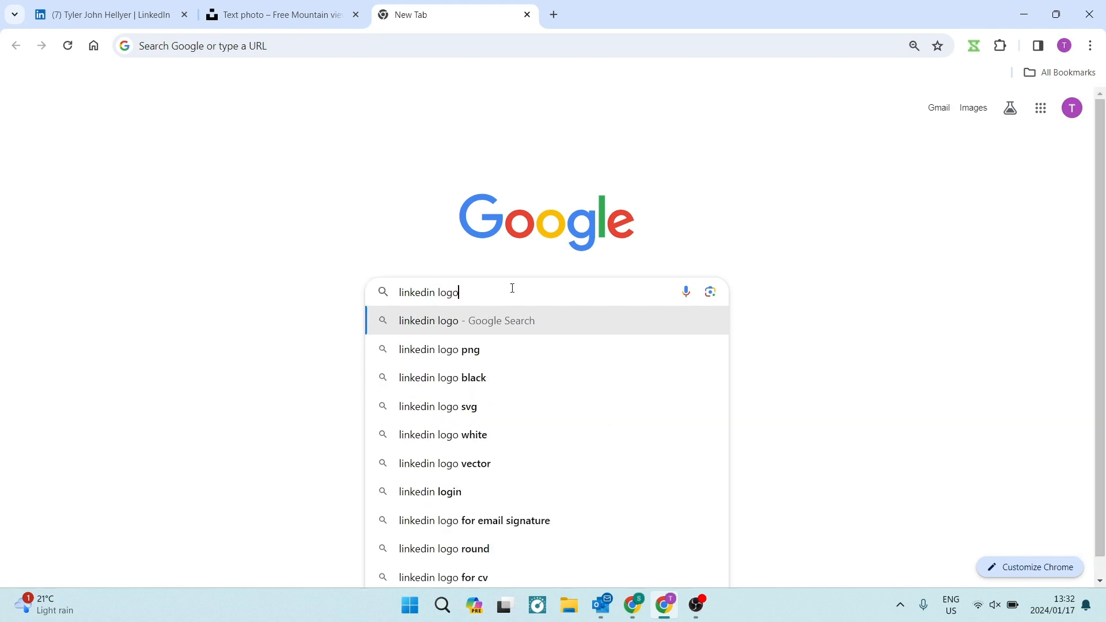
key("Return")
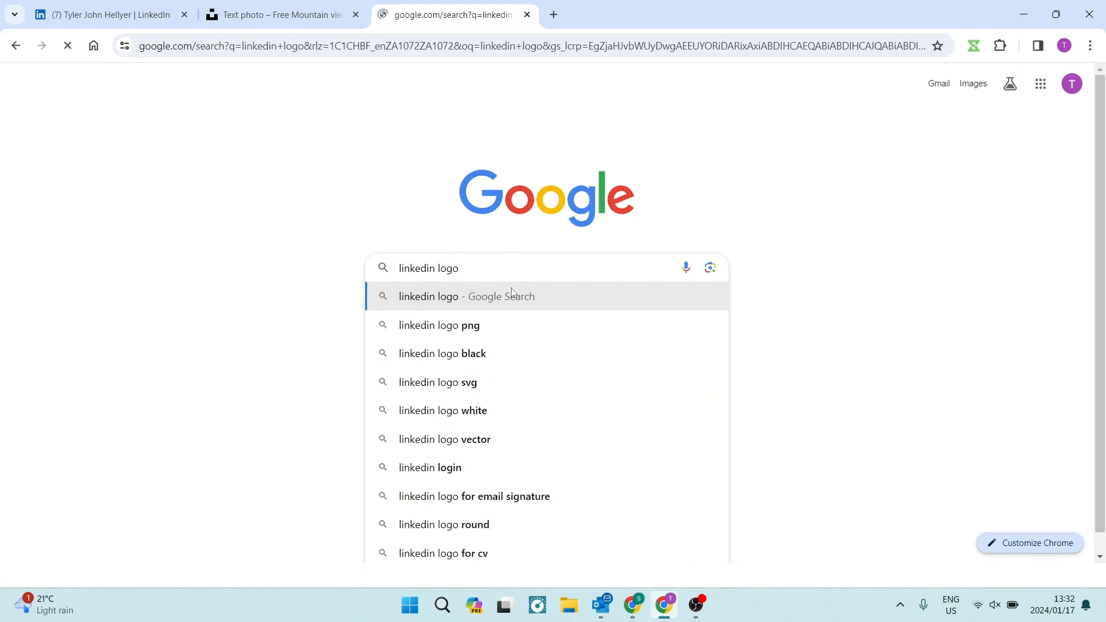
left_click(245, 144)
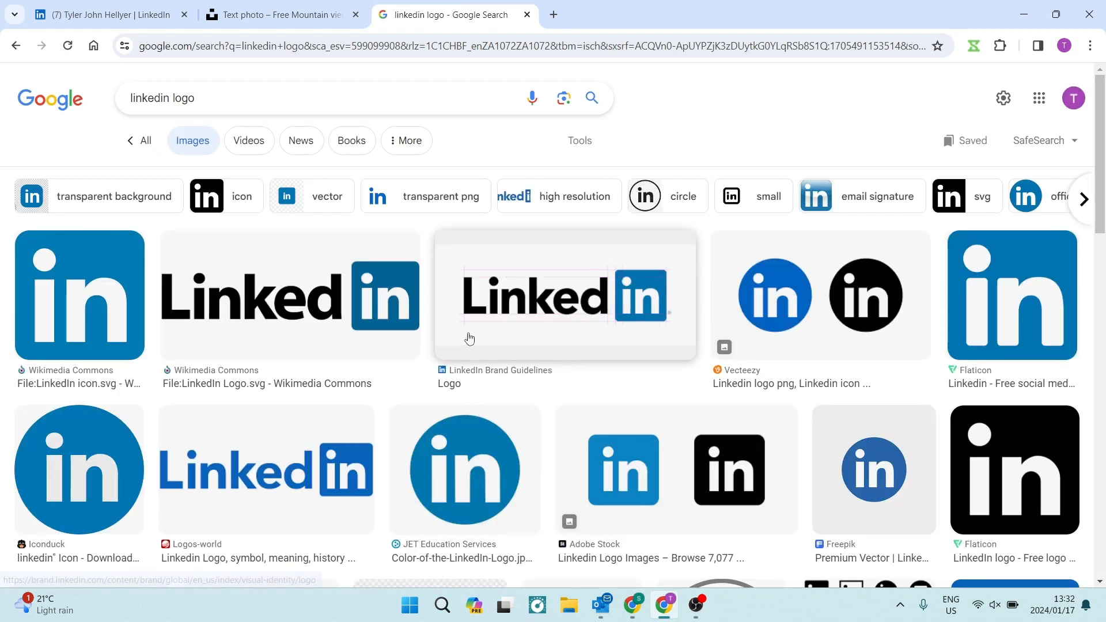
Return to the LinkedIn sign photo on Unsplash and list its available download sizes
left_click(276, 15)
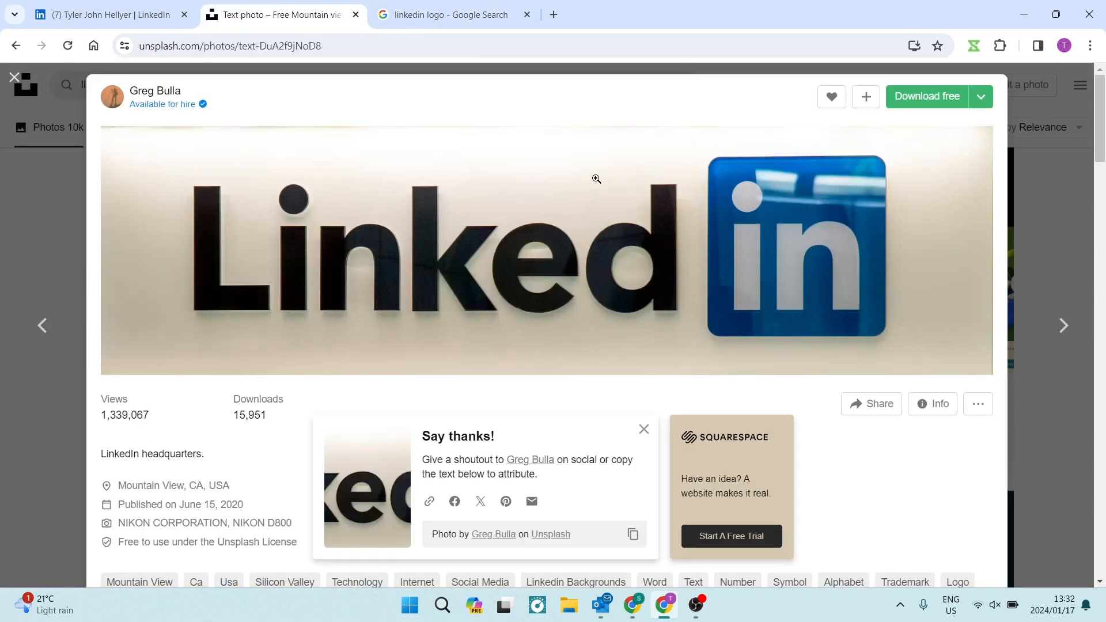
left_click(381, 18)
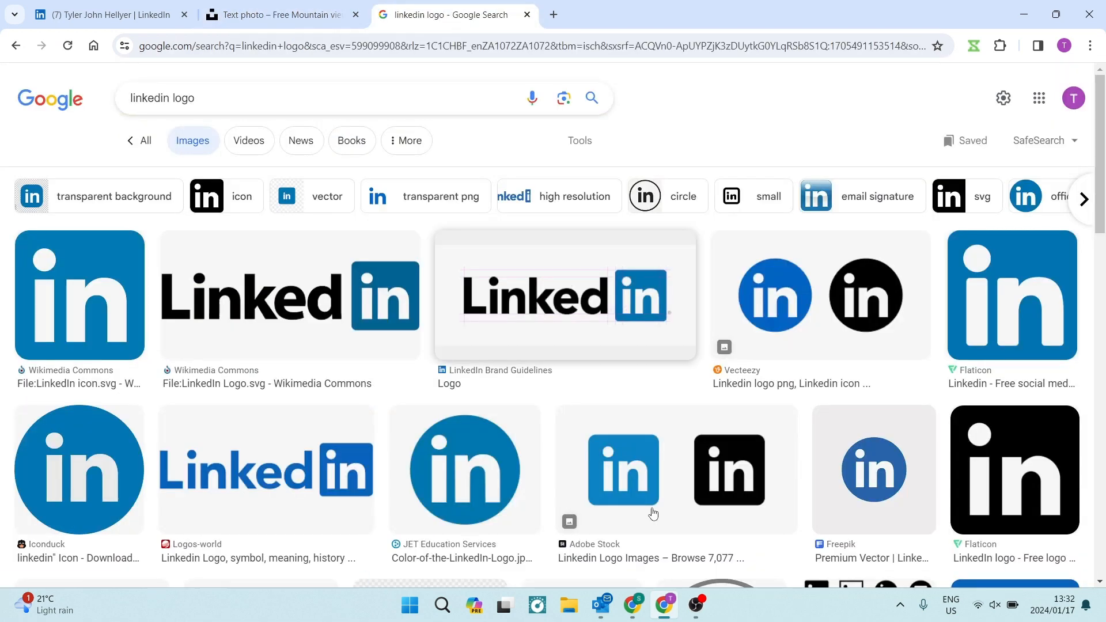
left_click(276, 15)
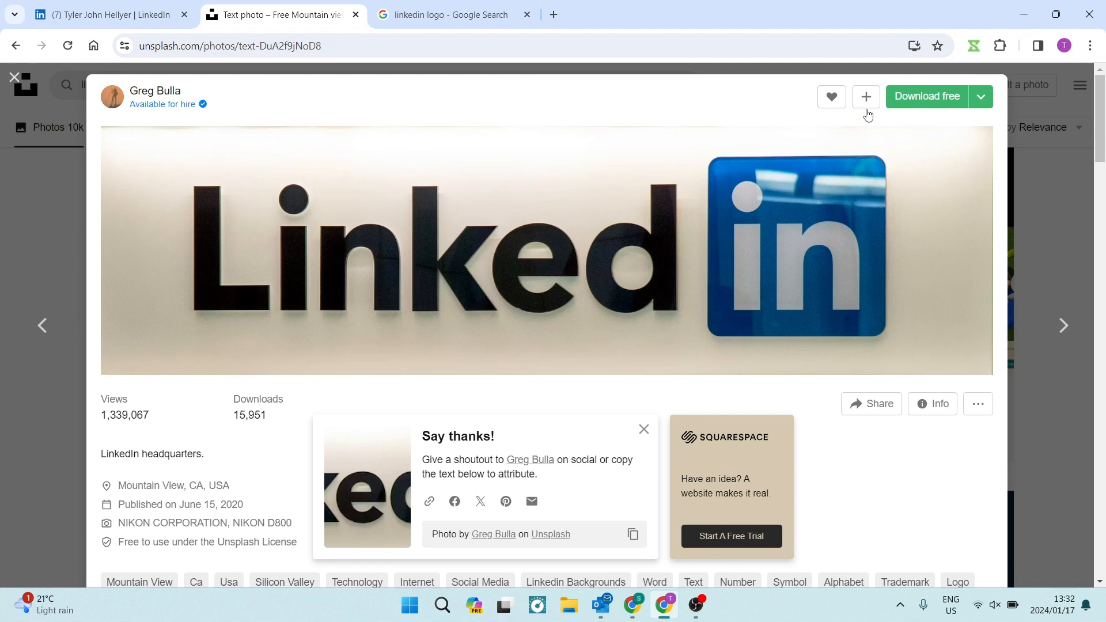
left_click(981, 97)
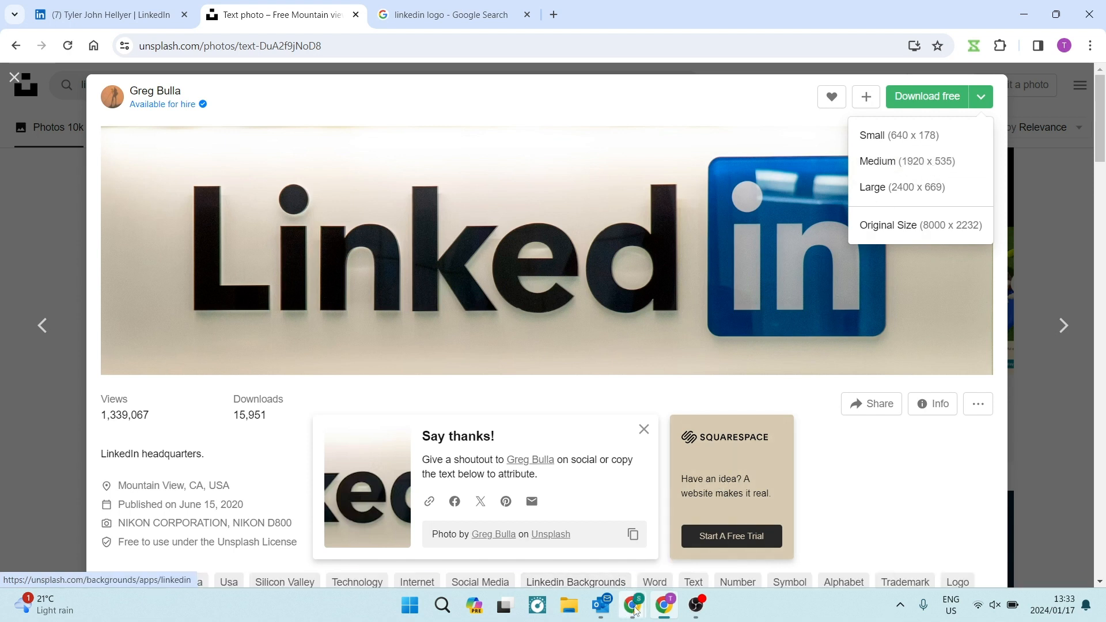
Switch to Canva and create a new custom-size design of 1920 × 535 px, matching the Unsplash photo's medium size
mouse_move(633, 605)
left_click(567, 526)
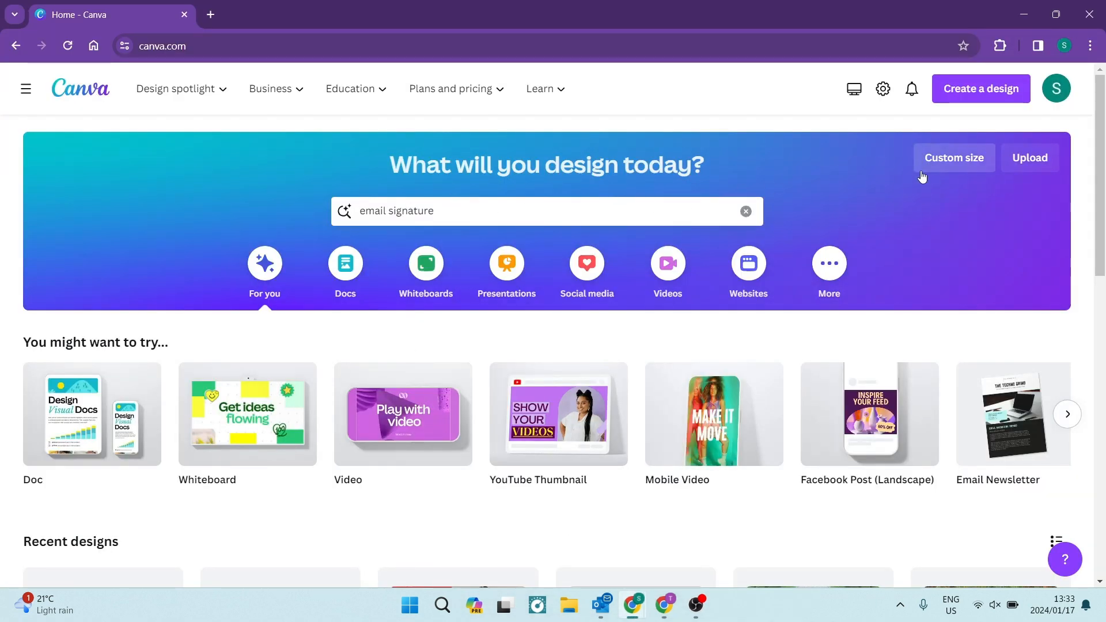
left_click(961, 166)
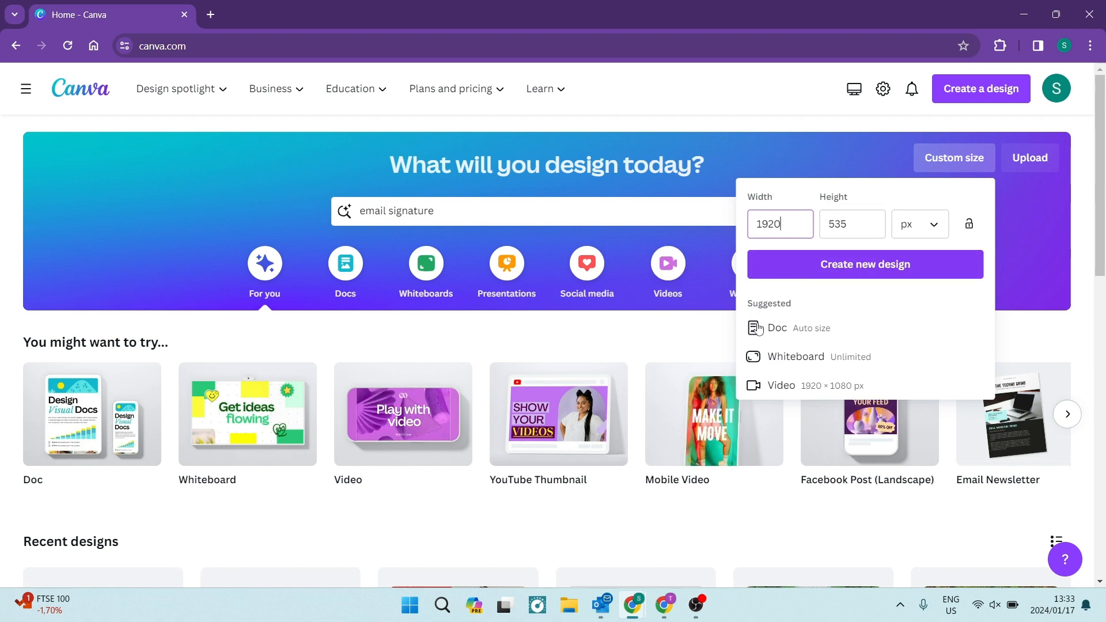
left_click(670, 605)
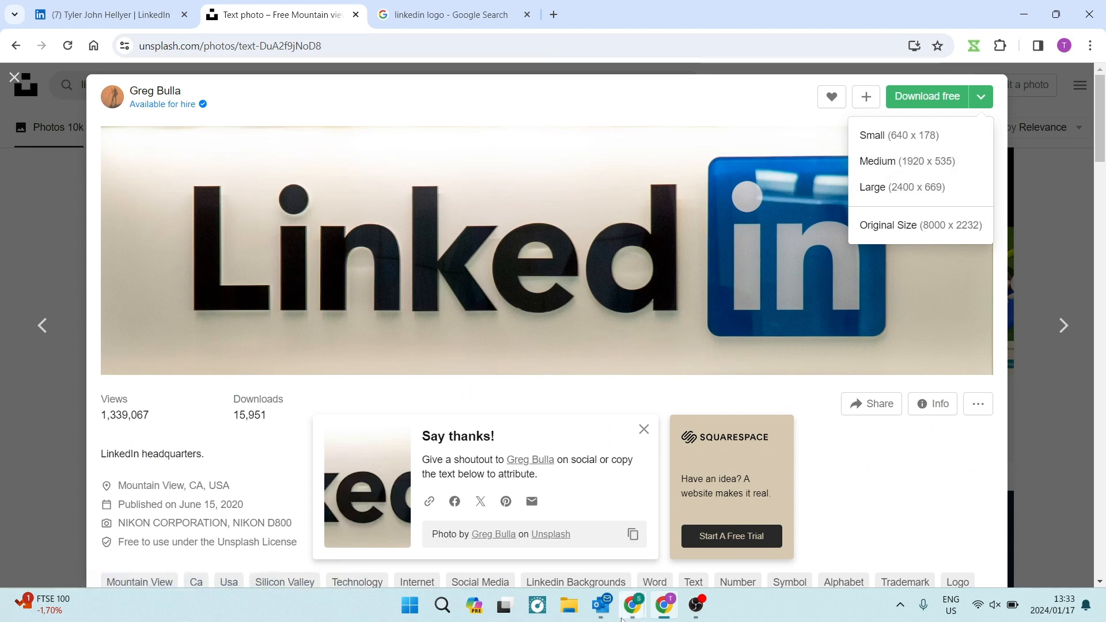
mouse_move(631, 606)
left_click(562, 542)
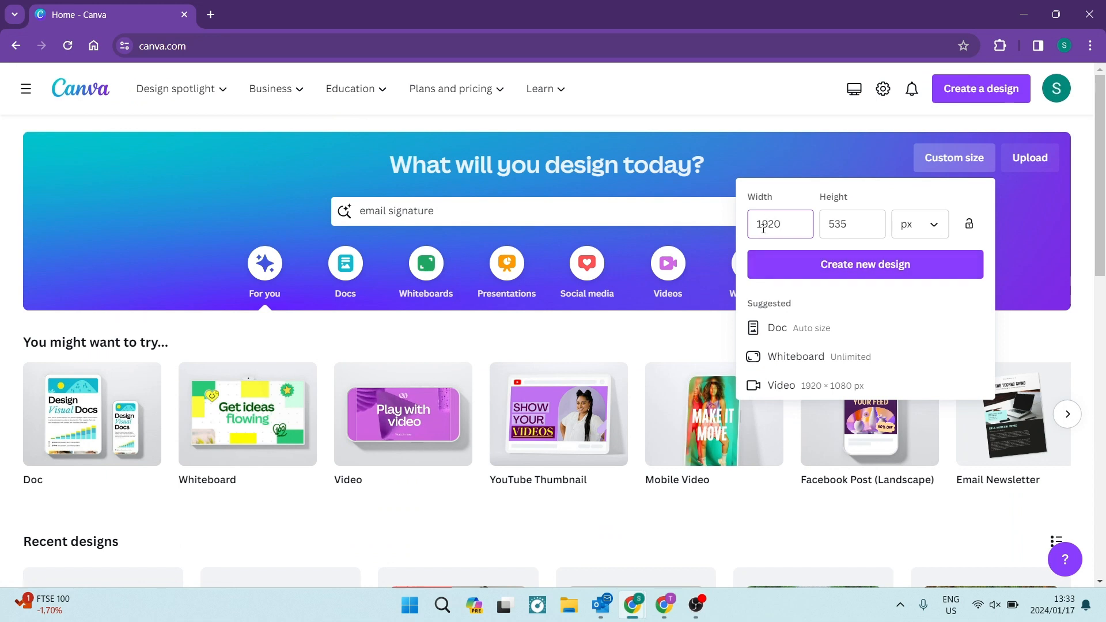
left_click(874, 264)
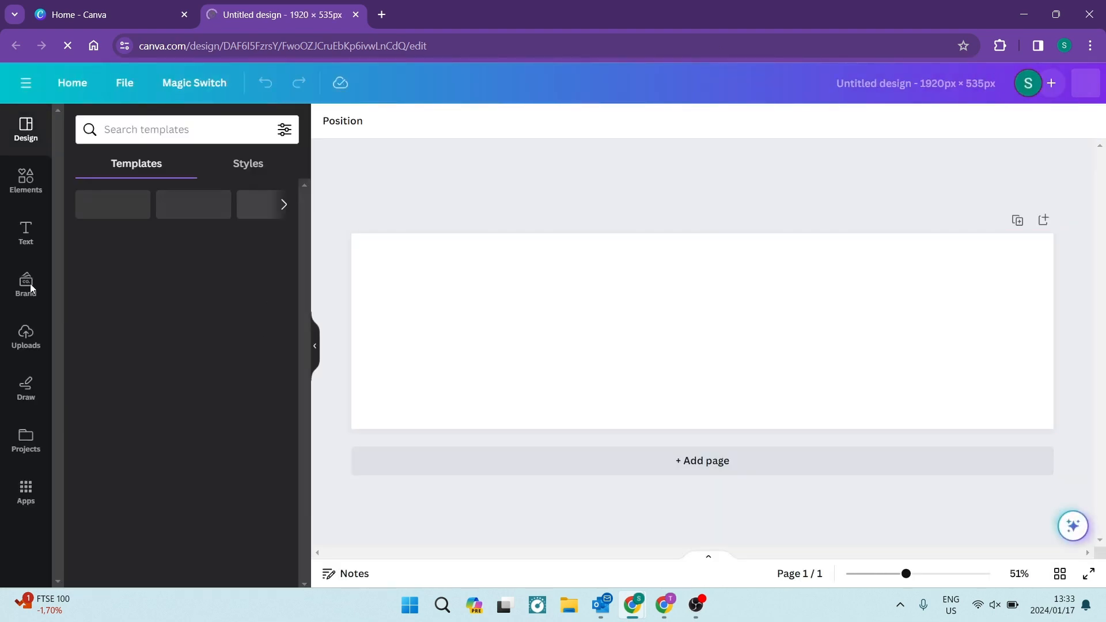
Add the uploaded LinkedIn photo to the blank page, scaled to about three quarters of its width in the lower-right corner
left_click(23, 334)
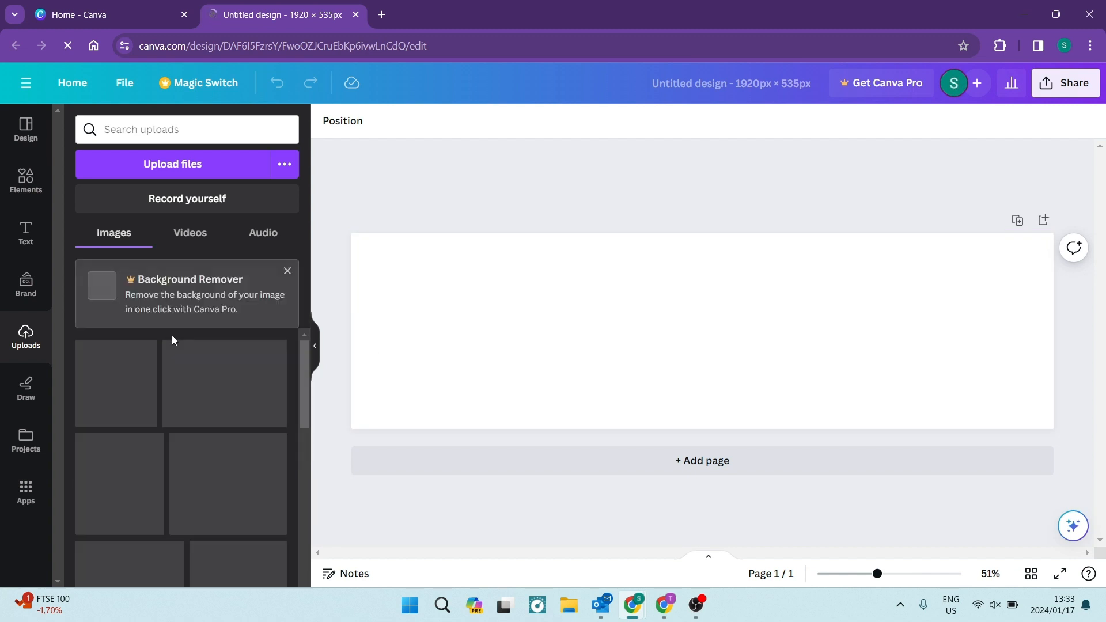
left_click(171, 340)
left_click_drag(901, 386, 1046, 461)
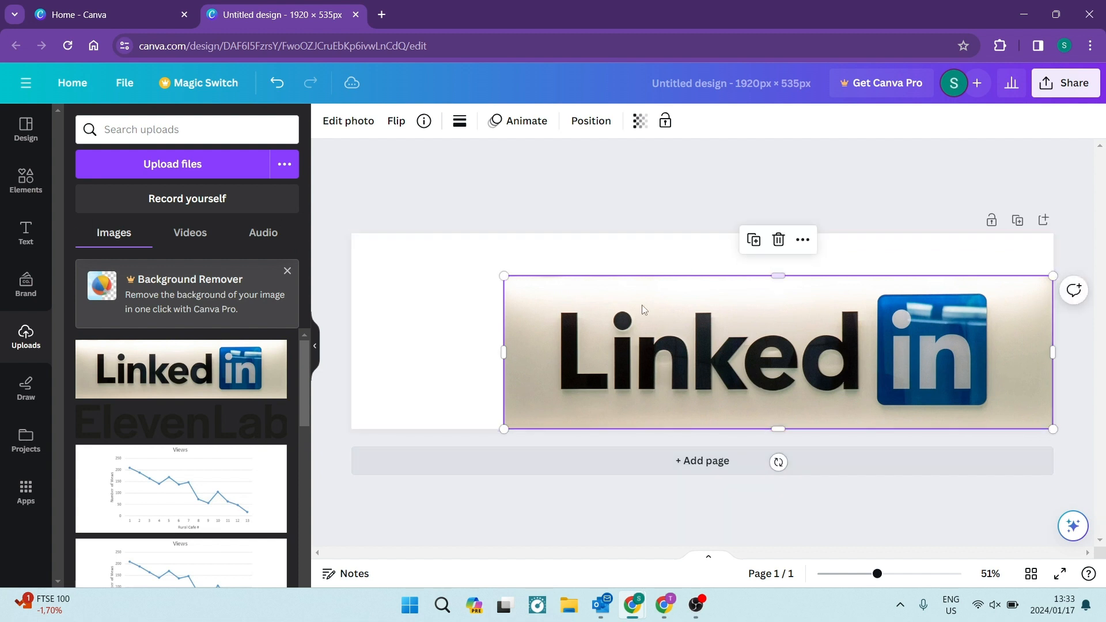
left_click(549, 217)
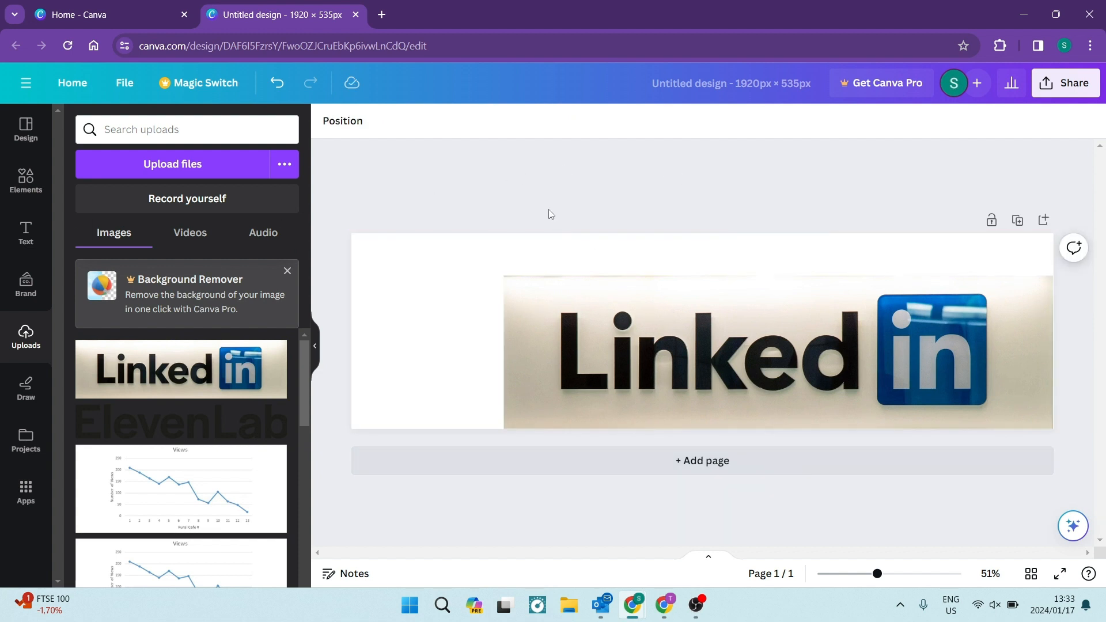
Add a text box to the page reading "Check out my profile here"
left_click(28, 232)
left_click(188, 170)
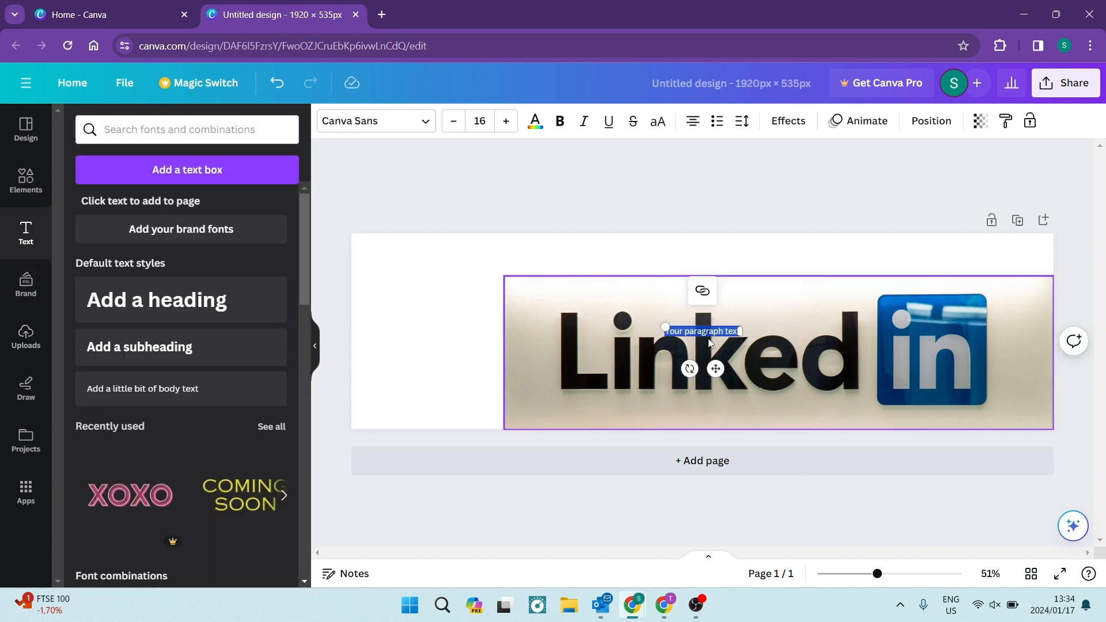
type("Check out my")
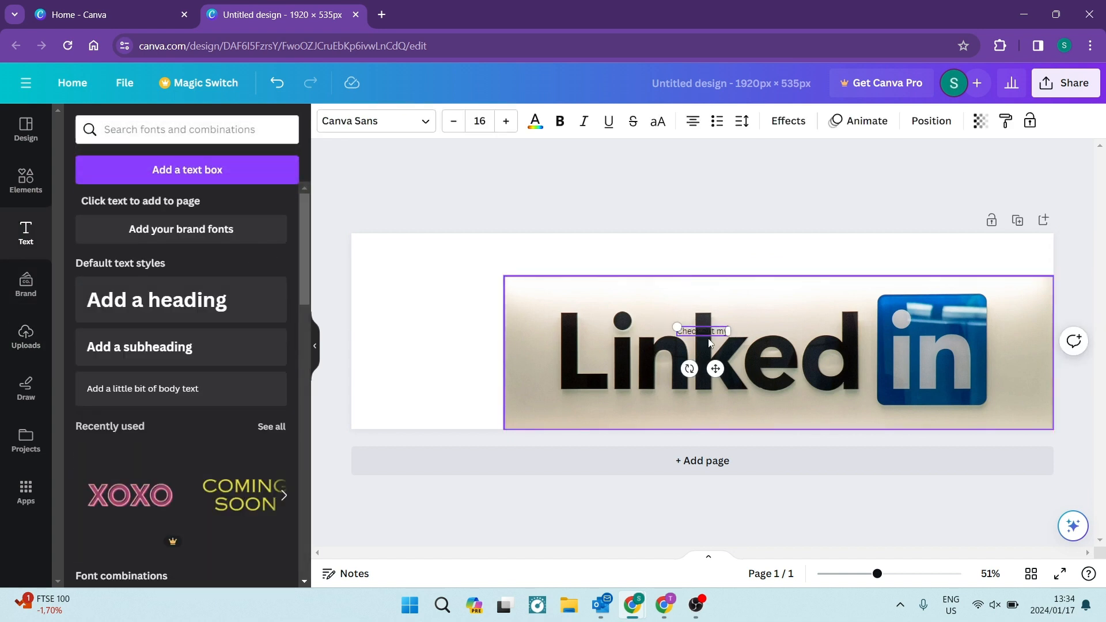
type(" profile here")
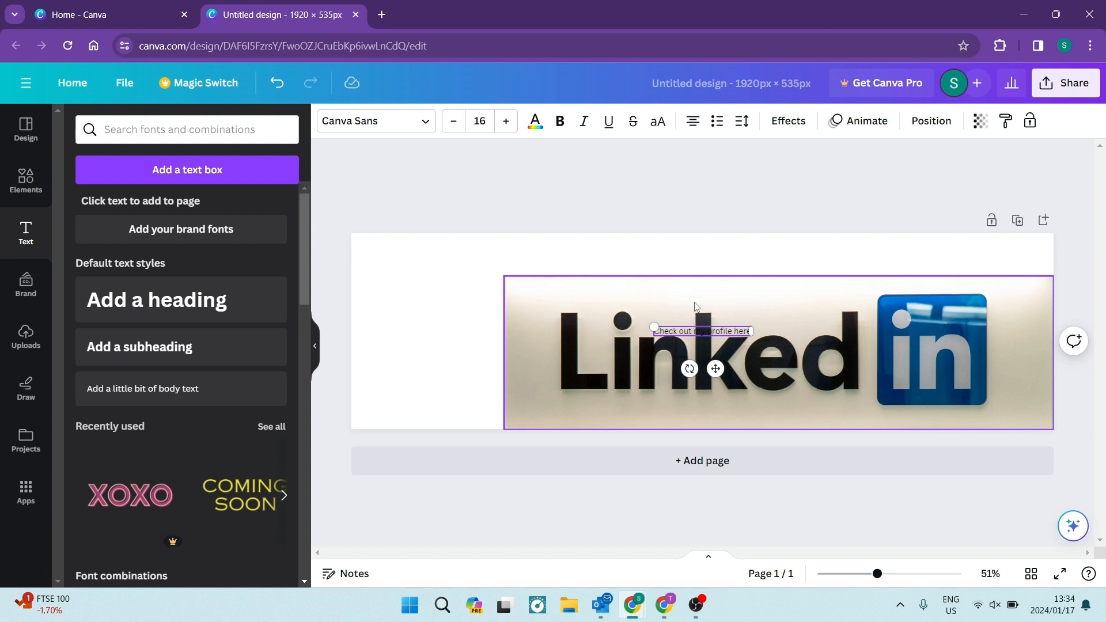
left_click(687, 209)
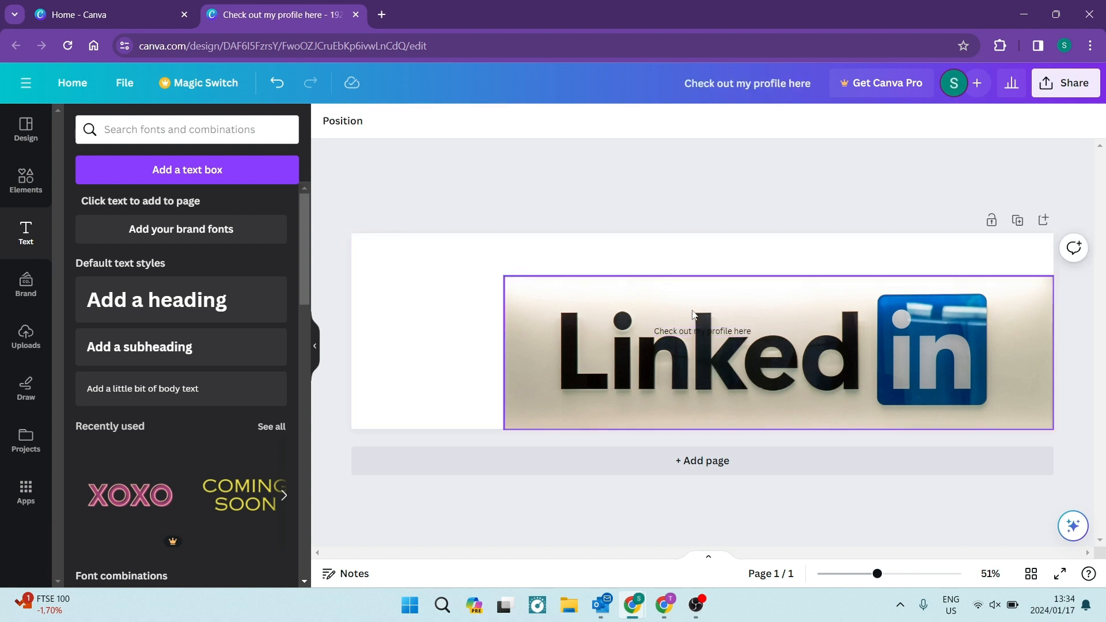
Move the text above the LinkedIn photo, aligned with its left edge, and enlarge it to span most of the photo's width
left_click(708, 333)
left_click_drag(709, 335, 300, 249)
left_click_drag(395, 263, 599, 263)
left_click_drag(805, 249, 938, 239)
left_click(506, 195)
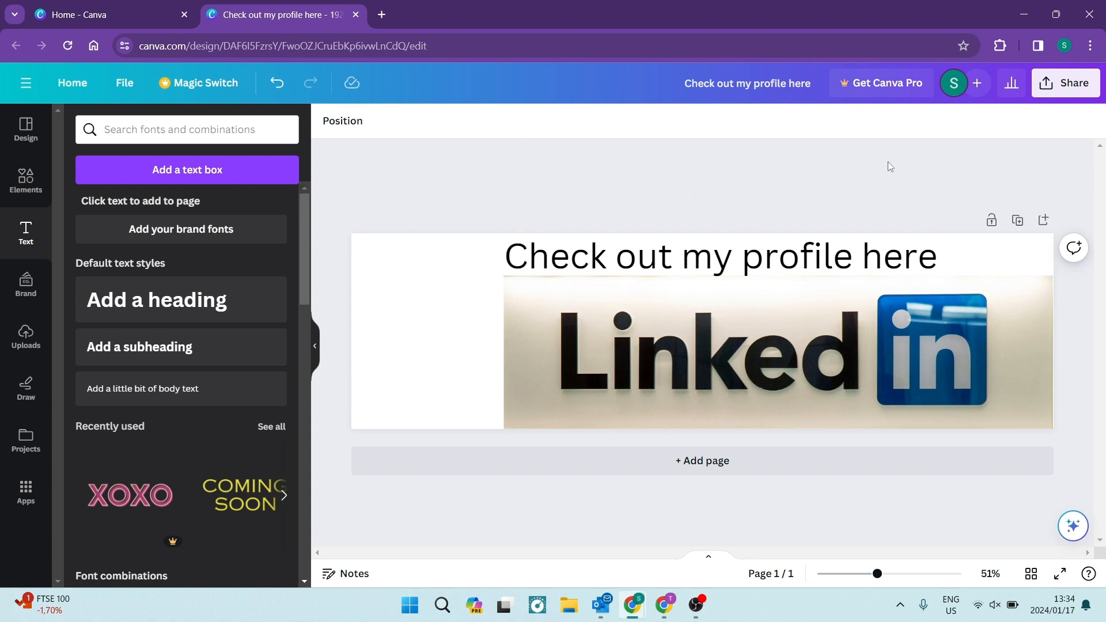
Download the finished banner design as a PNG at 1,920 × 535 px
left_click(1067, 84)
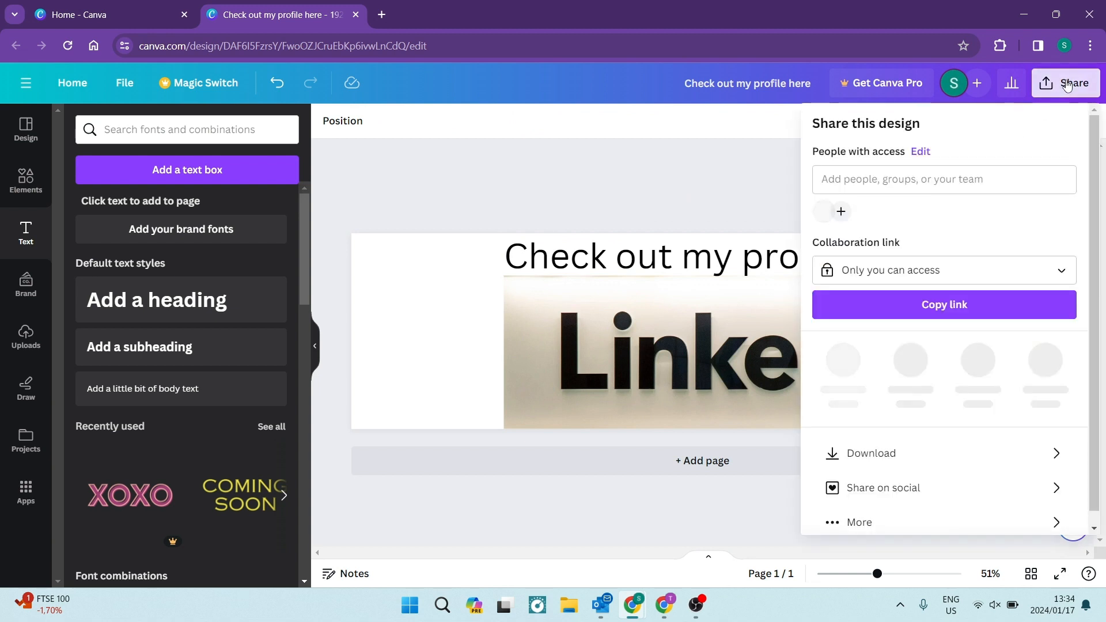
left_click(894, 454)
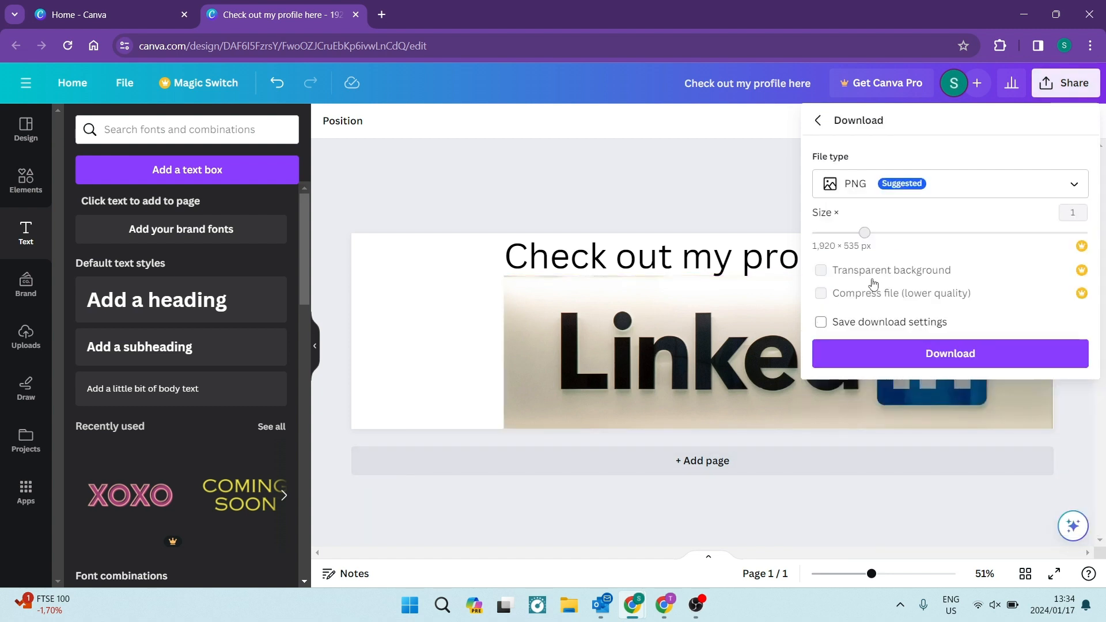
left_click(874, 353)
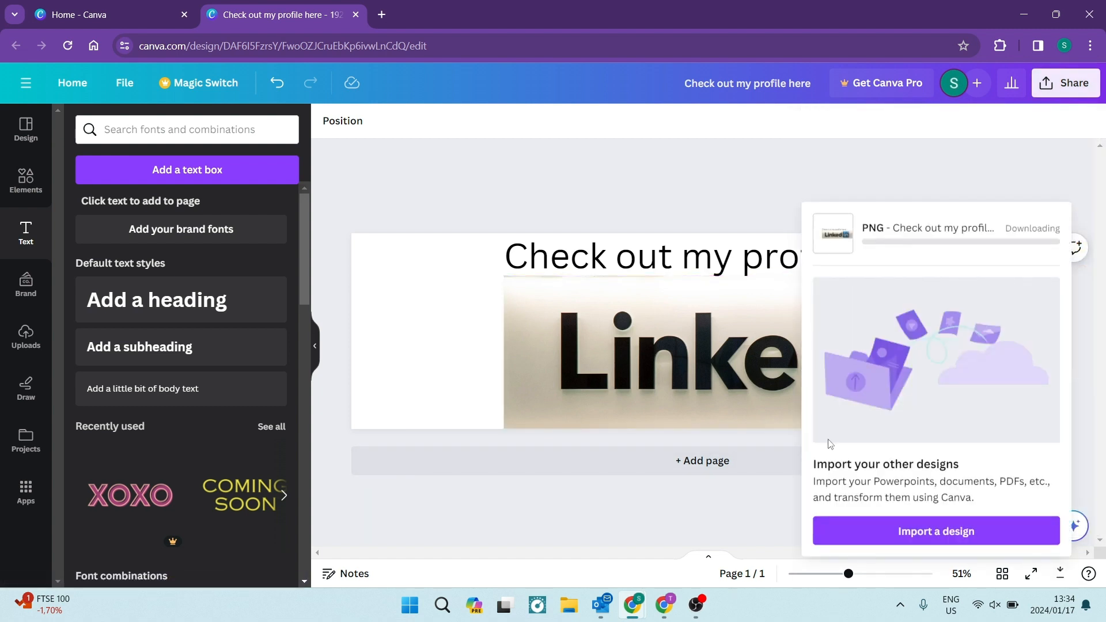
Switch to Outlook's untitled message window and insert the "Check out my profile here" picture from Downloads into Signature 1
mouse_move(634, 609)
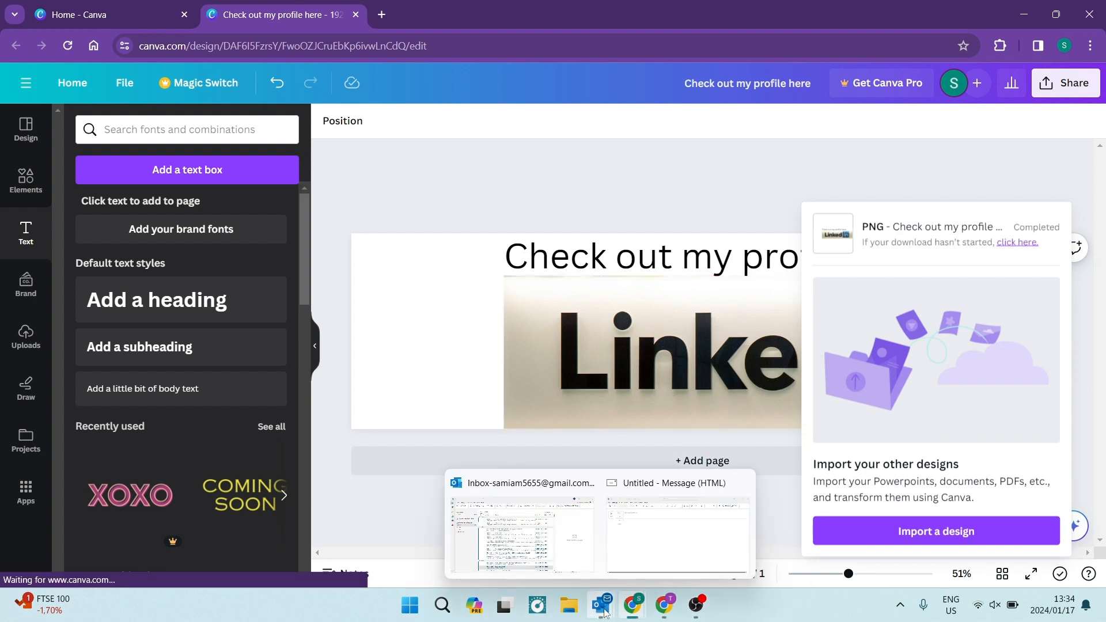
left_click(647, 554)
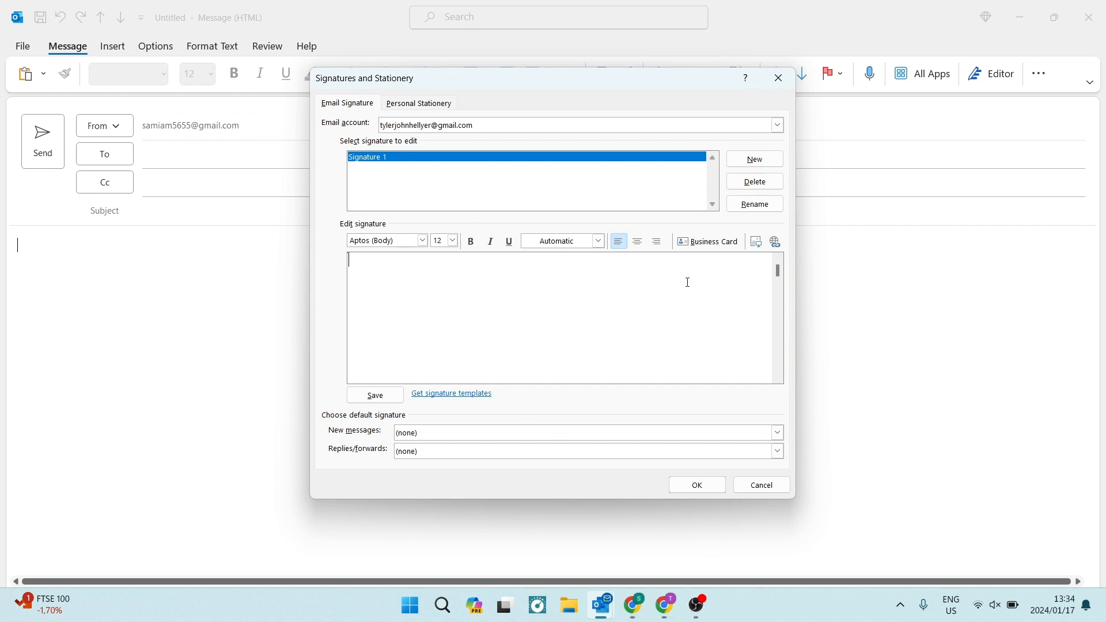
left_click(756, 243)
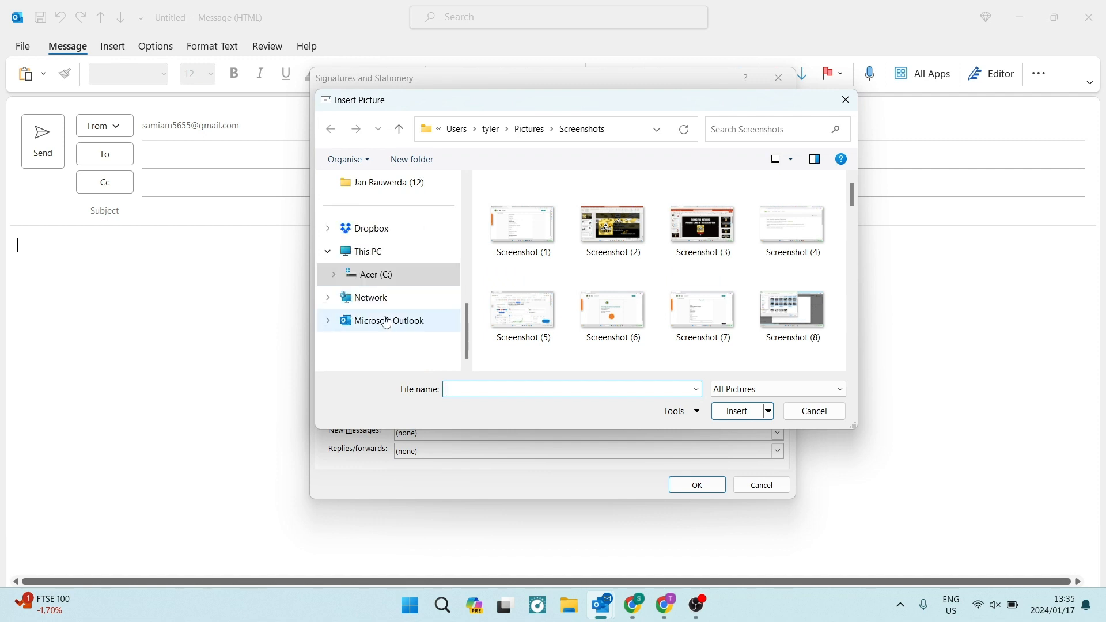
scroll(386, 323, "up", 2)
scroll(372, 280, "up", 5)
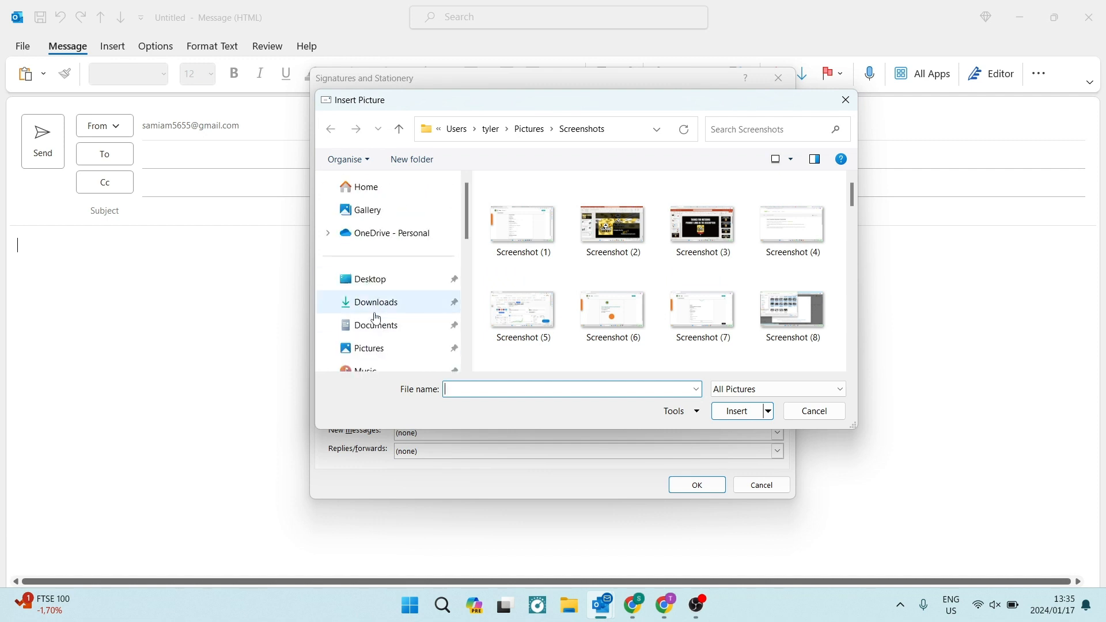
left_click(386, 301)
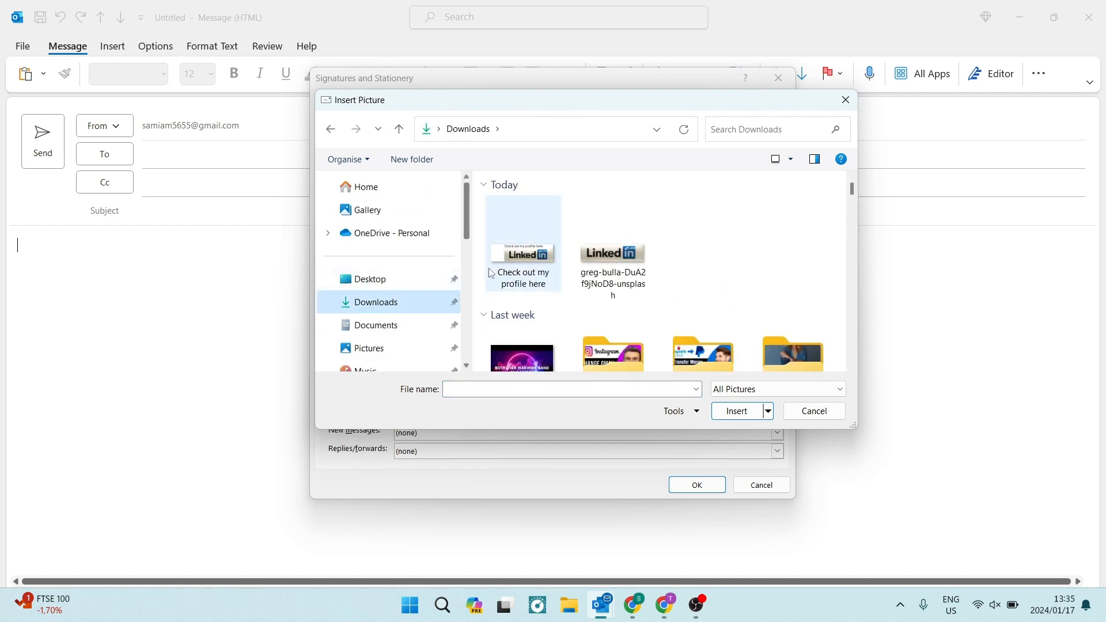
left_click(520, 229)
left_click(730, 412)
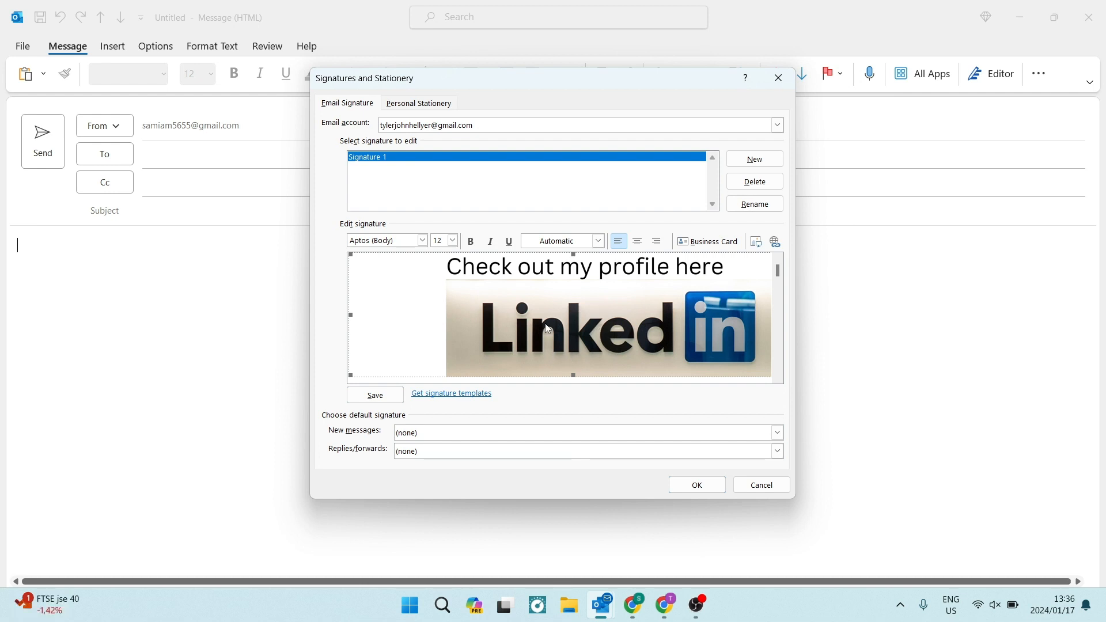
Link the banner picture in the signature to the web address of the owner's LinkedIn profile
left_click(775, 241)
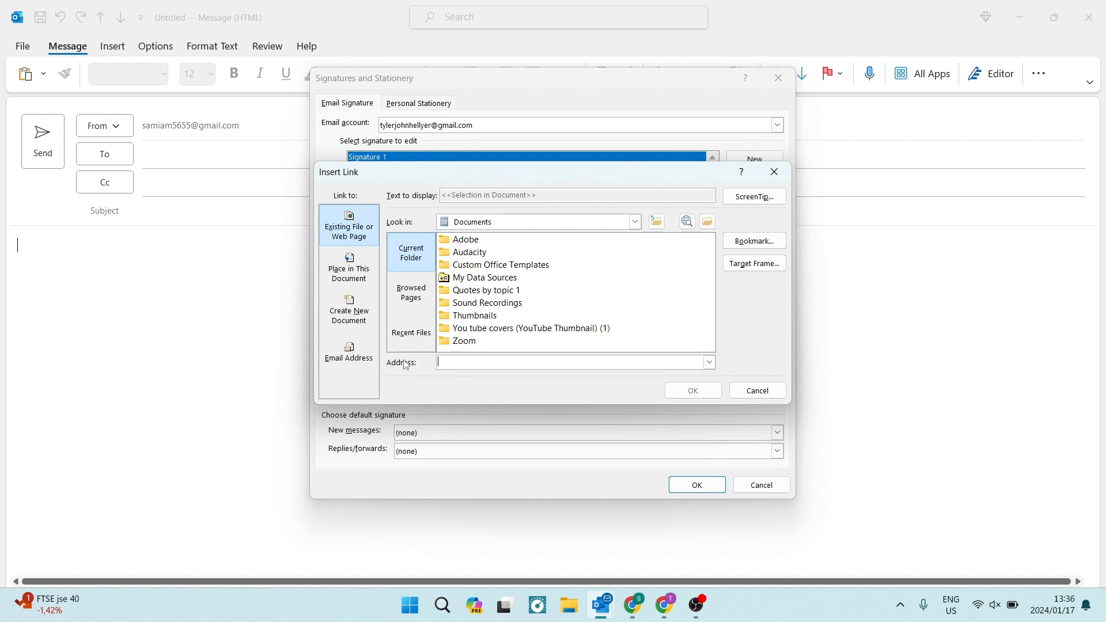
type("https://www.linkedin.com/in/tyler-john-hellyer-876598231/")
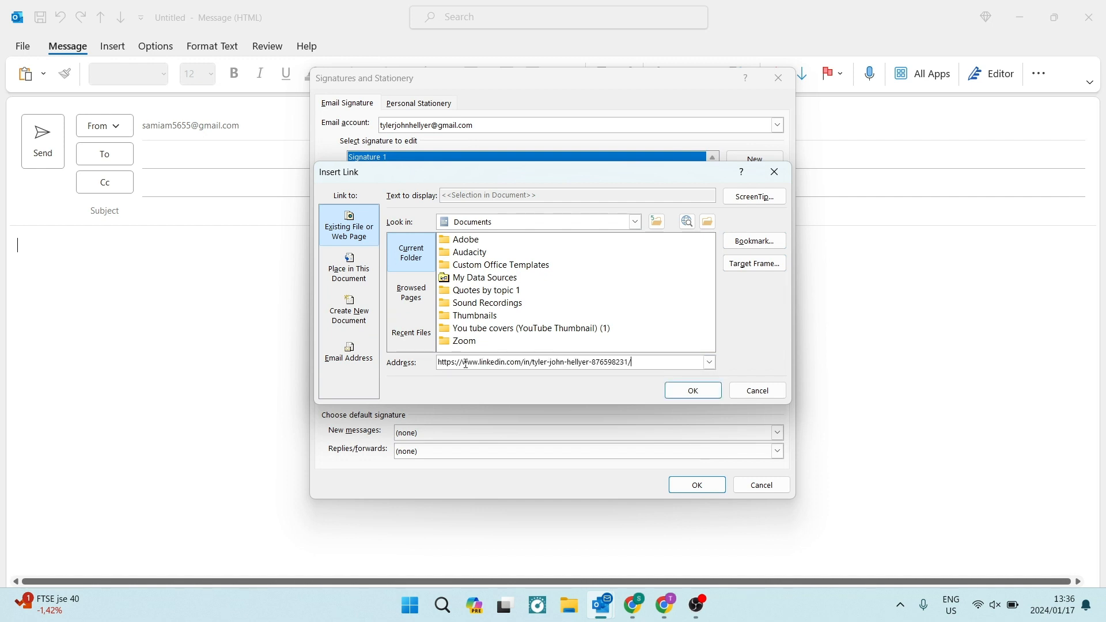
left_click(677, 398)
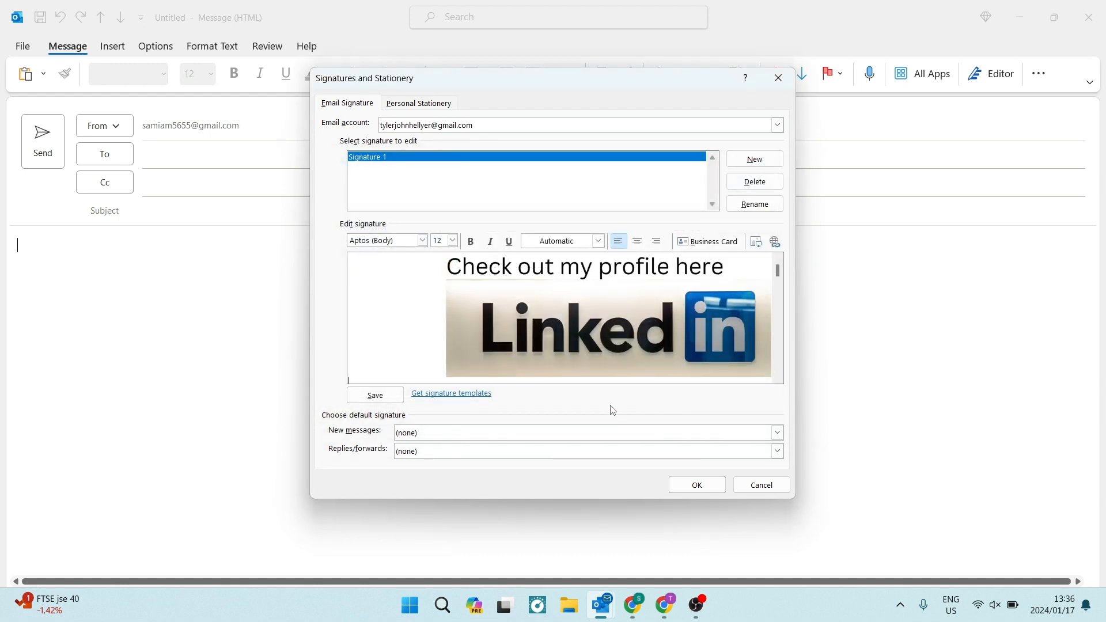